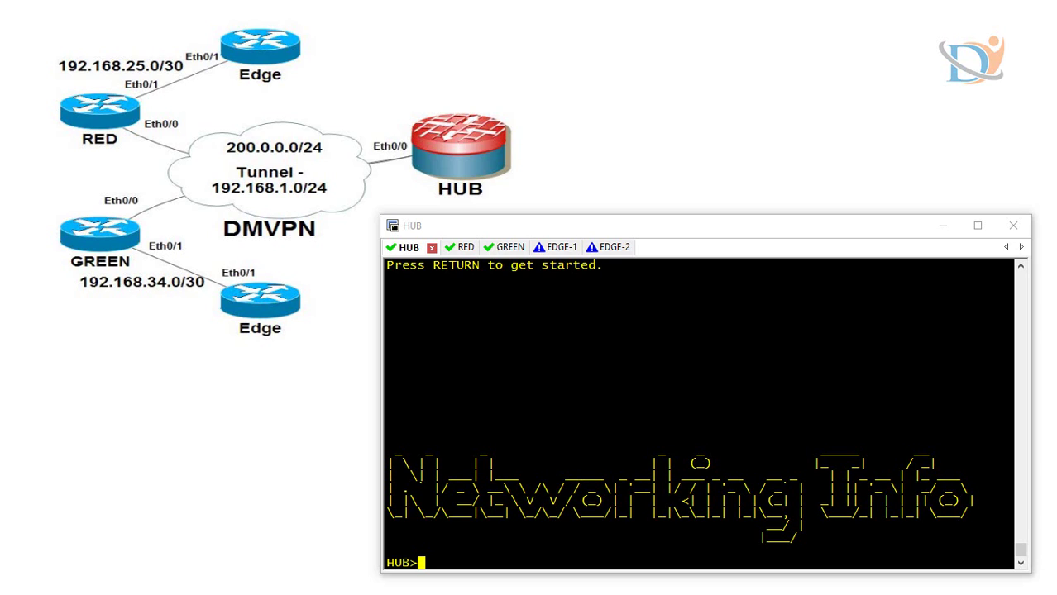
Log out of the HUB console session with the exit command
{"action": "type", "text": "exit"}
{"action": "key", "text": "Return"}
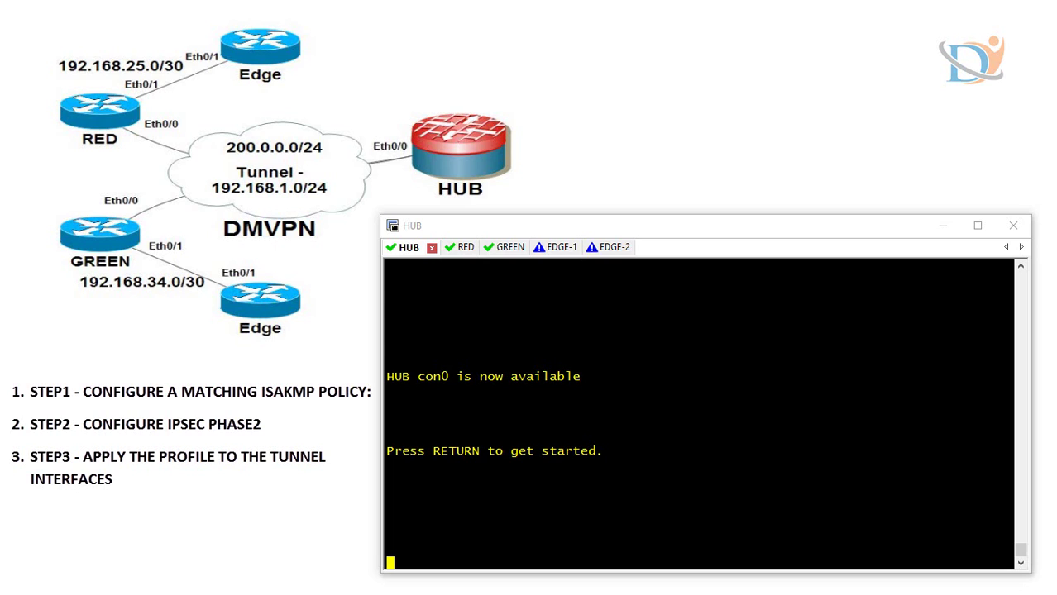
Wake the HUB console and enter privileged mode, then global configuration mode
{"action": "left_click", "coordinate": [512, 347]}
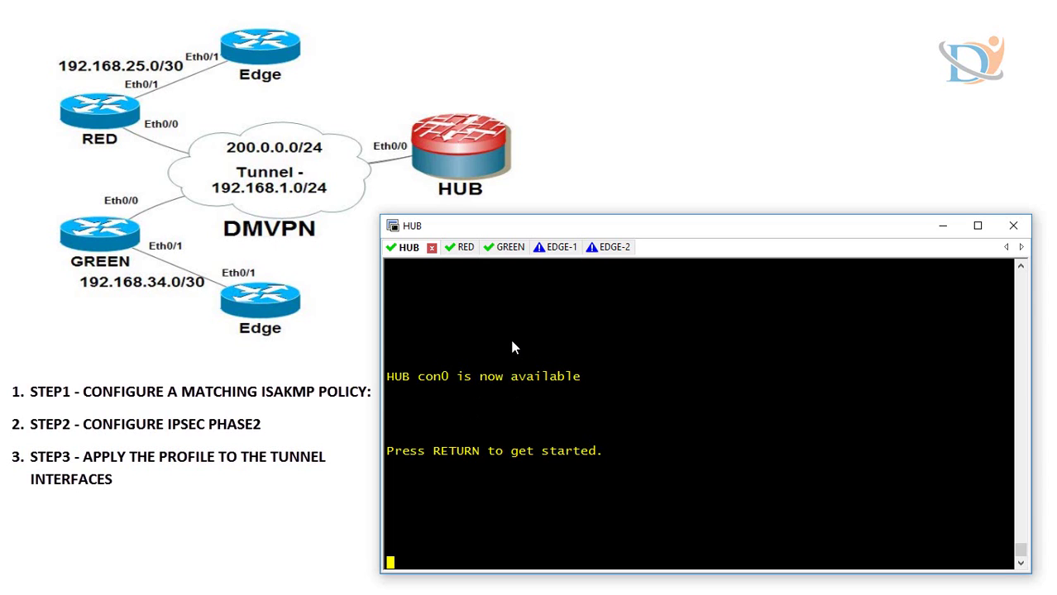
{"action": "key", "text": "Return"}
{"action": "type", "text": "ena"}
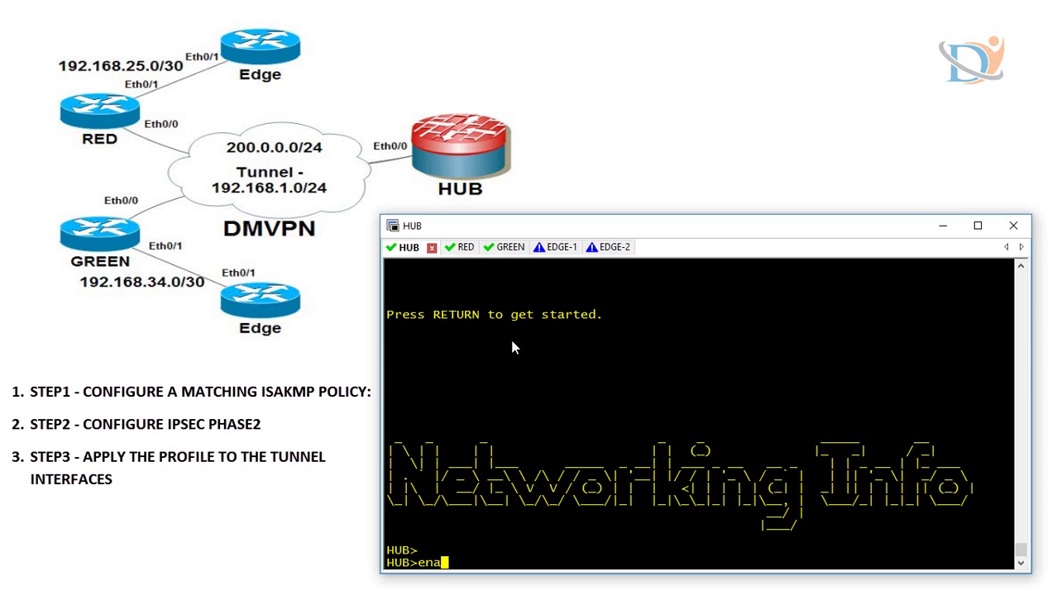
{"action": "key", "text": "Return"}
{"action": "type", "text": "conf t"}
{"action": "key", "text": "Return"}
Create HUB ISAKMP policy 100 with encr 3des, hash md5, pre-share authentication, group 15
{"action": "type", "text": "crypto isak"}
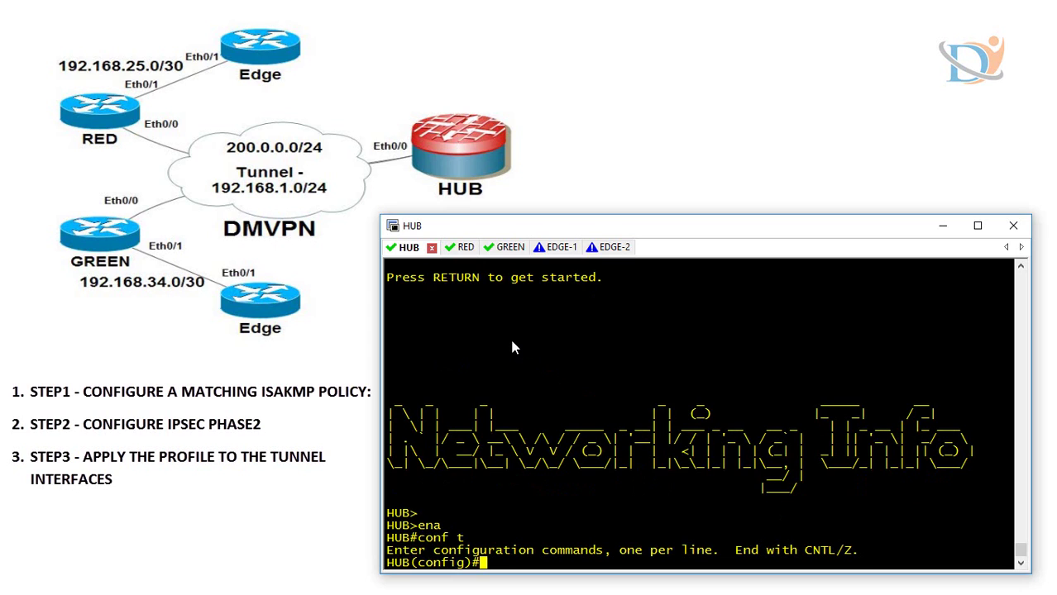
{"action": "type", "text": "mp policy 100"}
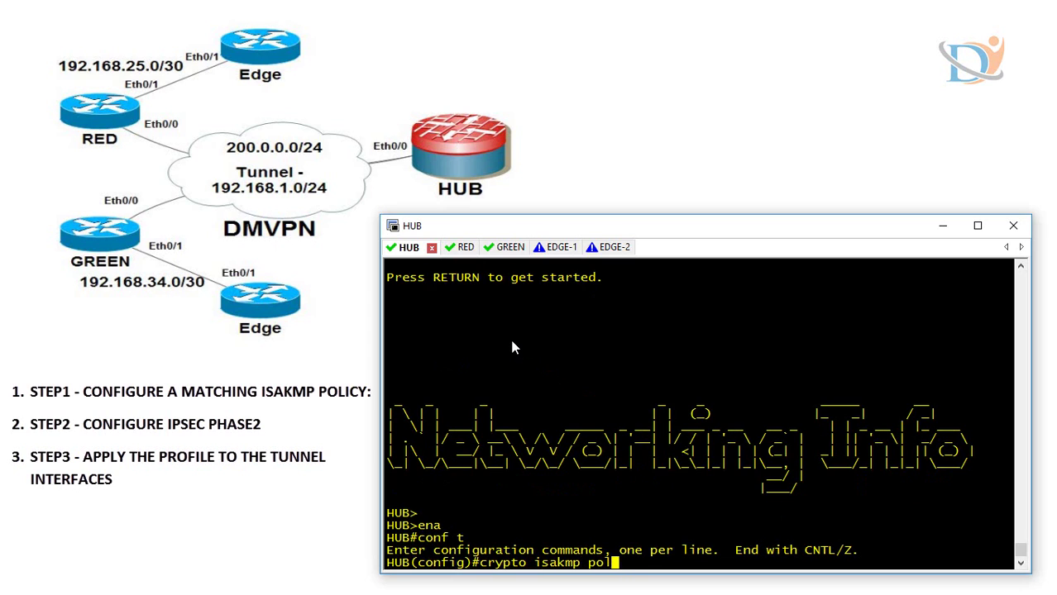
{"action": "key", "text": "Return"}
{"action": "type", "text": "encr 3des"}
{"action": "key", "text": "Return"}
{"action": "type", "text": "hash md5"}
{"action": "key", "text": "Return"}
{"action": "type", "text": "authentica"}
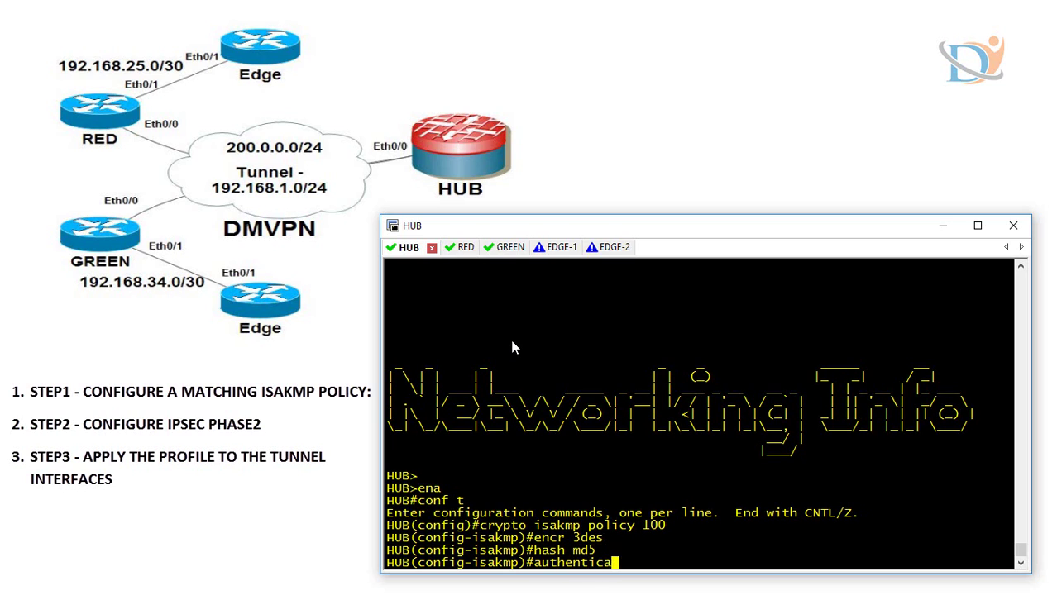
{"action": "type", "text": "tion pre-share"}
{"action": "key", "text": "Return"}
{"action": "type", "text": "group 15"}
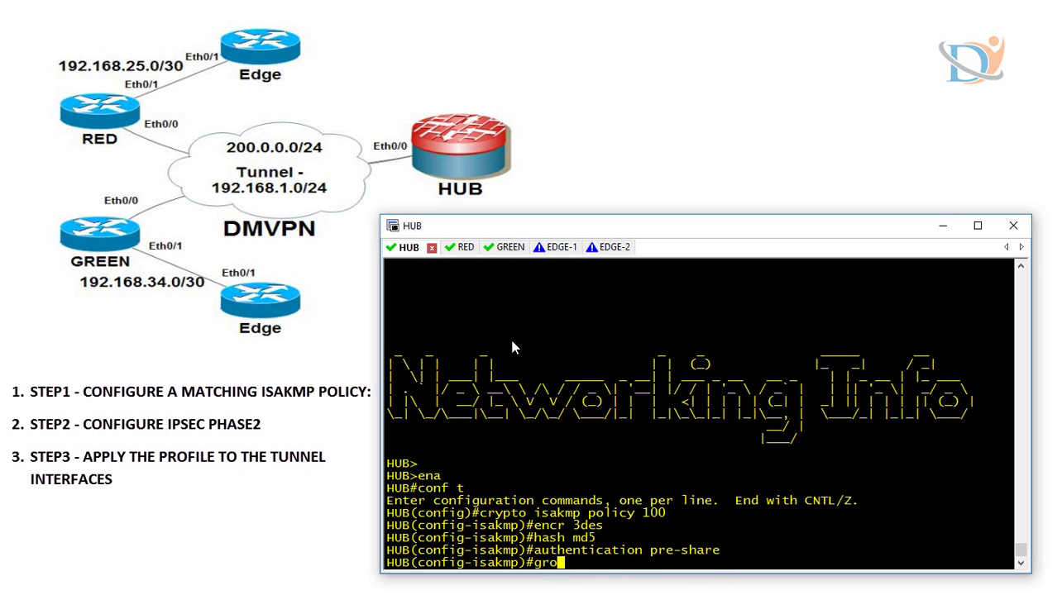
{"action": "key", "text": "Return"}
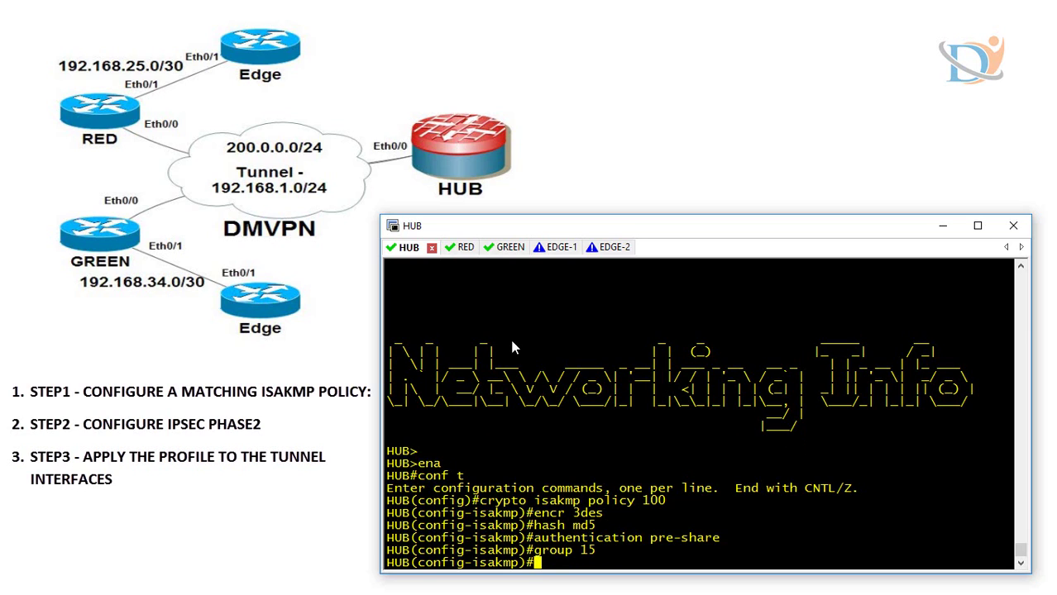
{"action": "key", "text": "Return"}
{"action": "key", "text": "Return"}
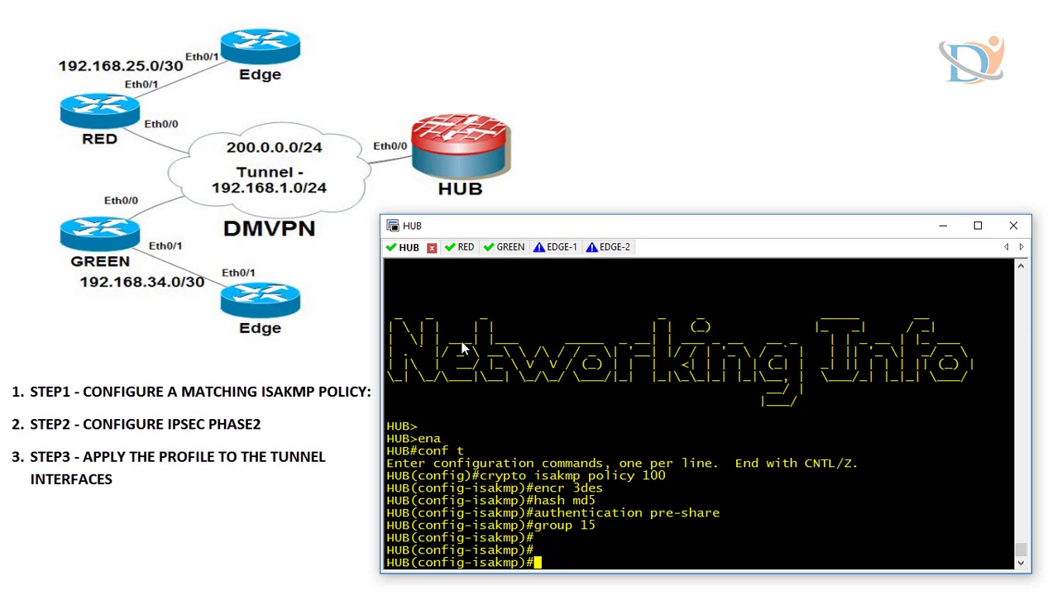
Switch to the RED console and enter privileged mode, then global configuration mode
{"action": "left_click", "coordinate": [445, 249]}
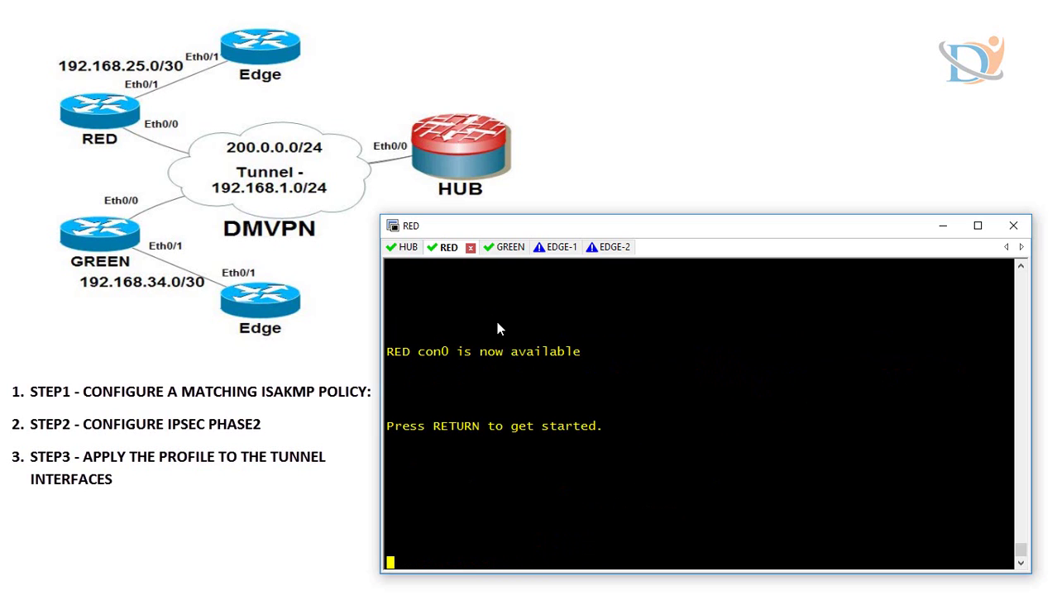
{"action": "key", "text": "Return"}
{"action": "type", "text": "ena"}
{"action": "key", "text": "Return"}
{"action": "type", "text": "conf t"}
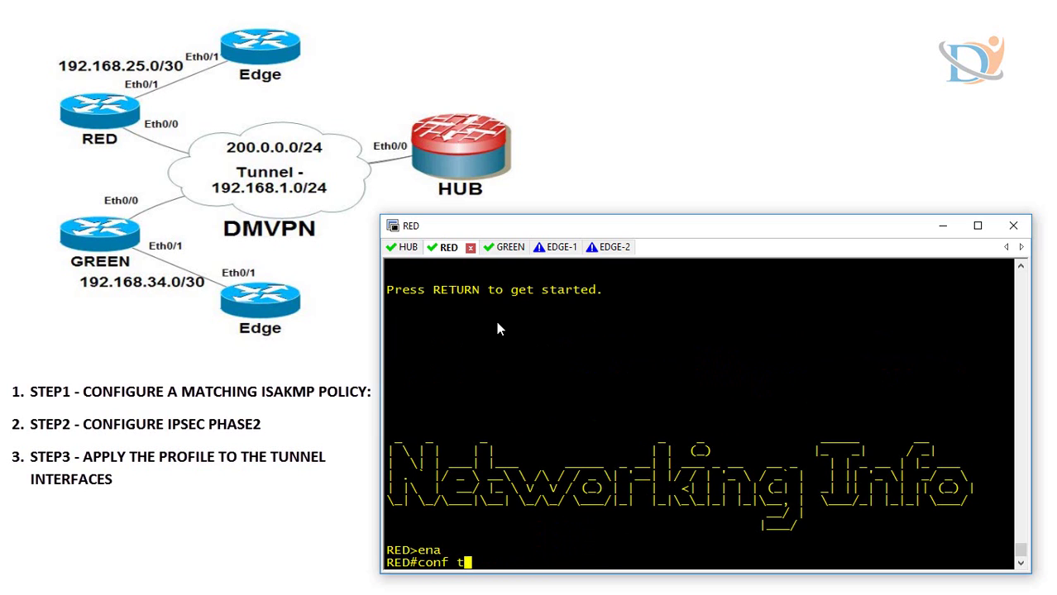
{"action": "key", "text": "Return"}
{"action": "key", "text": "Return"}
Create RED ISAKMP policy 100 with encr 3des, hash md5, pre-share authentication, group 15
{"action": "type", "text": "crypto"}
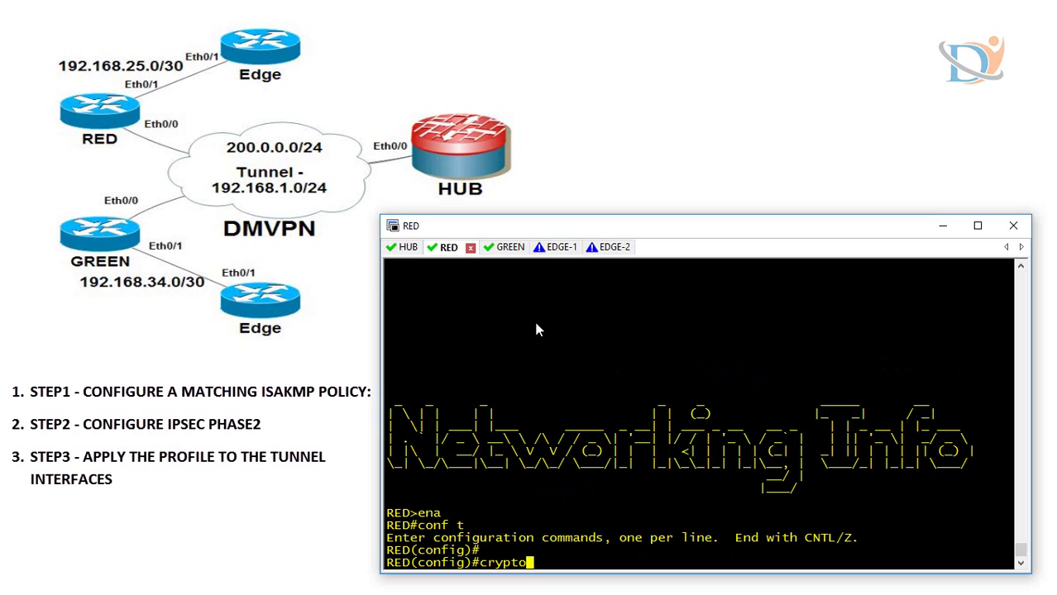
{"action": "type", "text": " isakmp policy 100"}
{"action": "key", "text": "Return"}
{"action": "type", "text": "enc"}
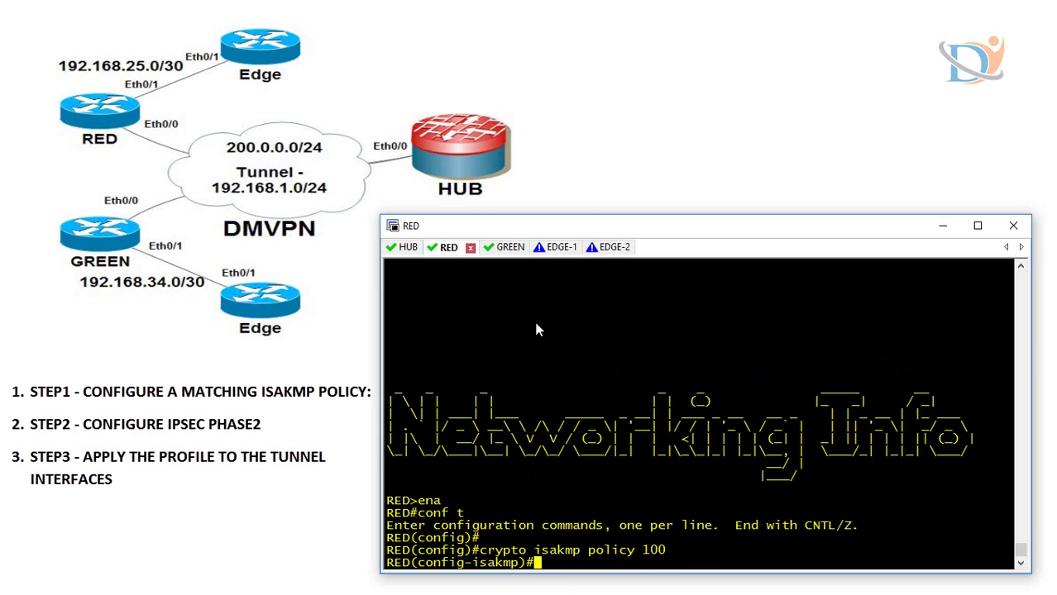
{"action": "type", "text": "r 3des"}
{"action": "key", "text": "Return"}
{"action": "type", "text": "hash md5"}
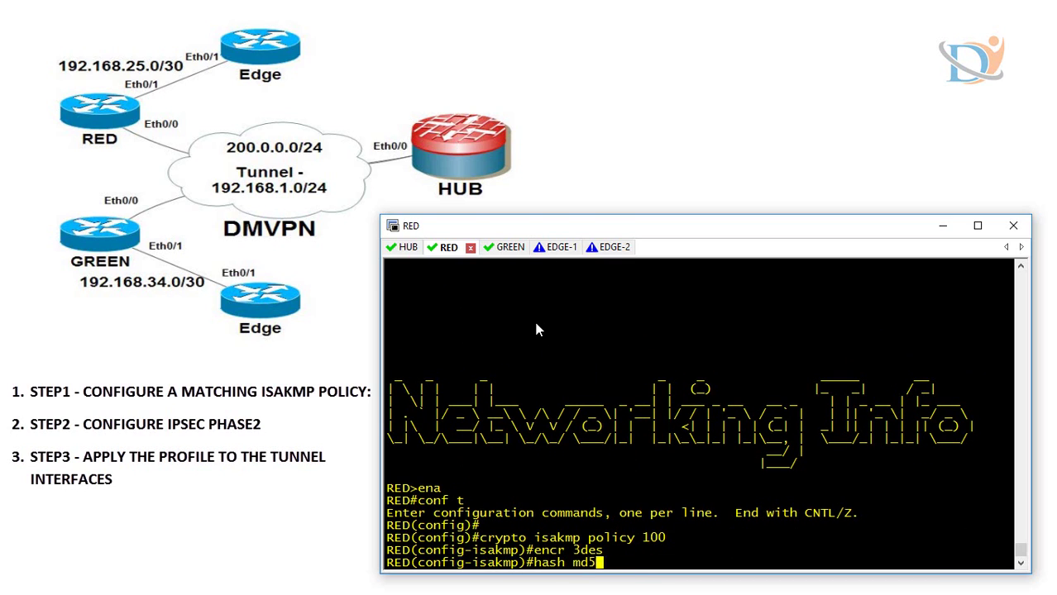
{"action": "key", "text": "Return"}
{"action": "type", "text": "authentication pr"}
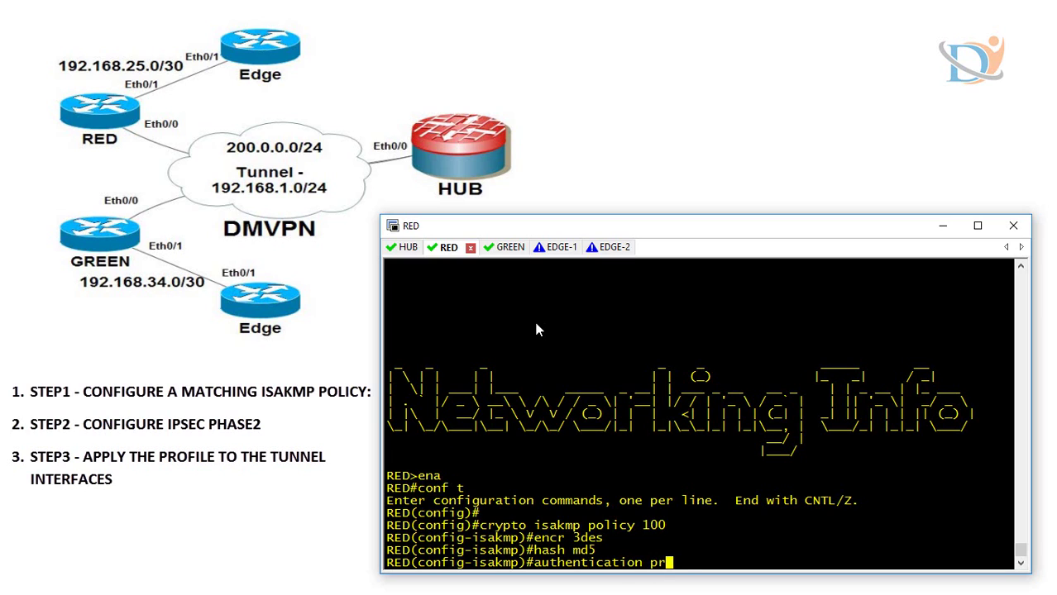
{"action": "type", "text": "e-share"}
{"action": "key", "text": "Return"}
{"action": "type", "text": "group 15"}
{"action": "key", "text": "Return"}
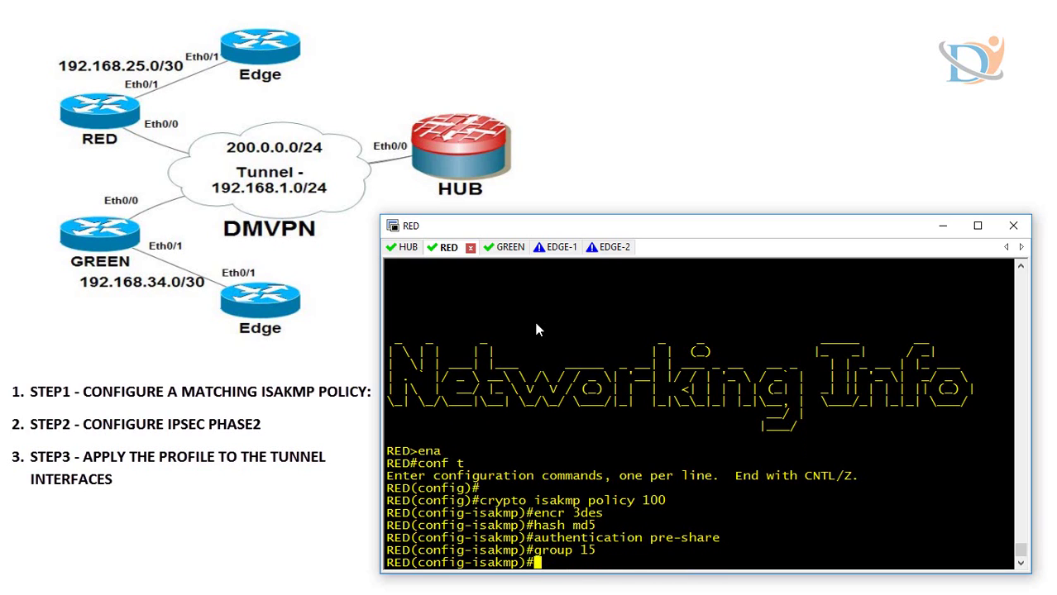